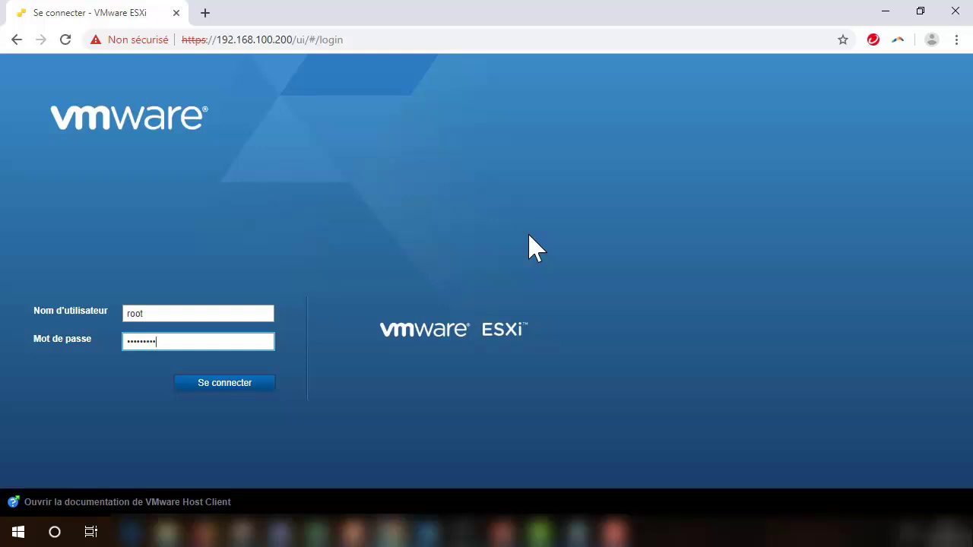
Sign in to the ESXi host as root and dismiss the evaluation licence notice
{"action": "key", "text": "Return"}
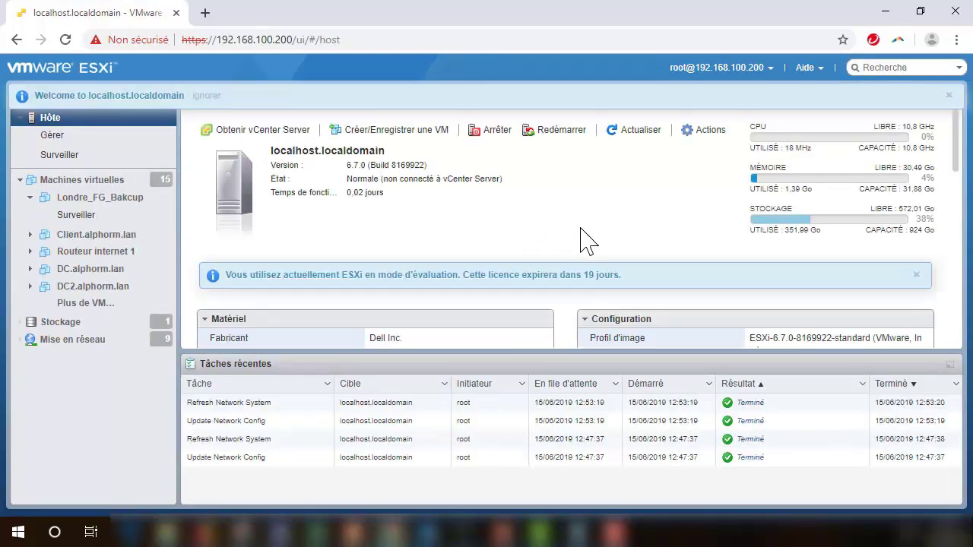
{"action": "left_click", "coordinate": [916, 274]}
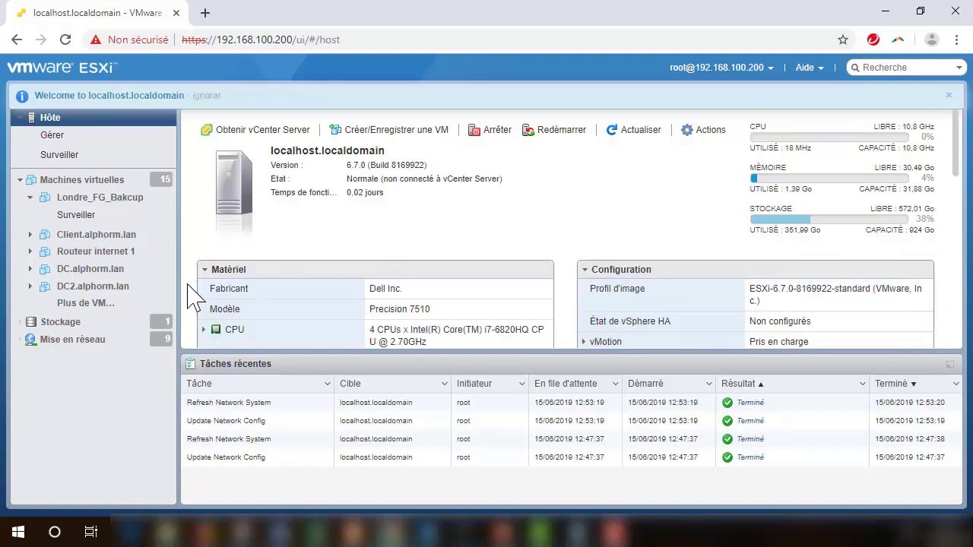
Add a standard virtual switch named HA to the host's networking
{"action": "left_click", "coordinate": [33, 343]}
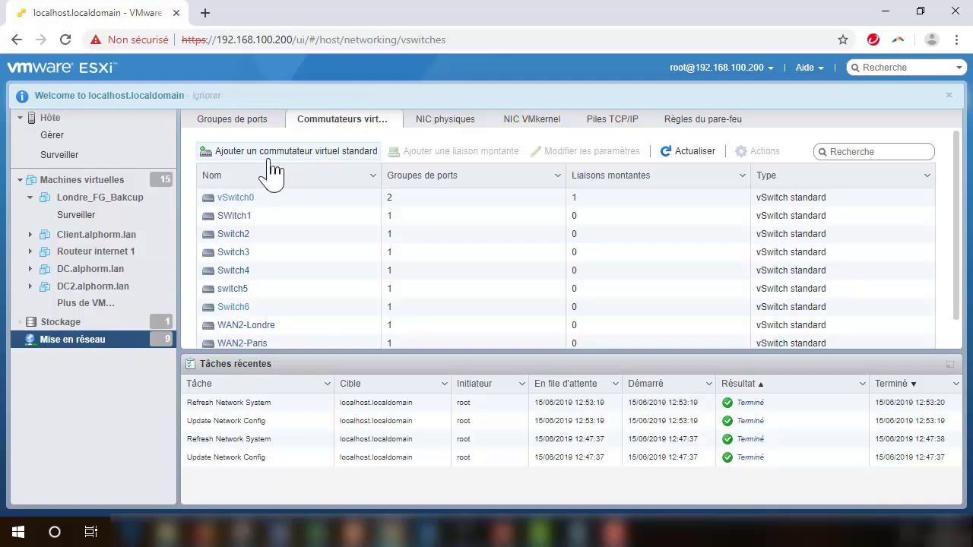
{"action": "left_click", "coordinate": [292, 155]}
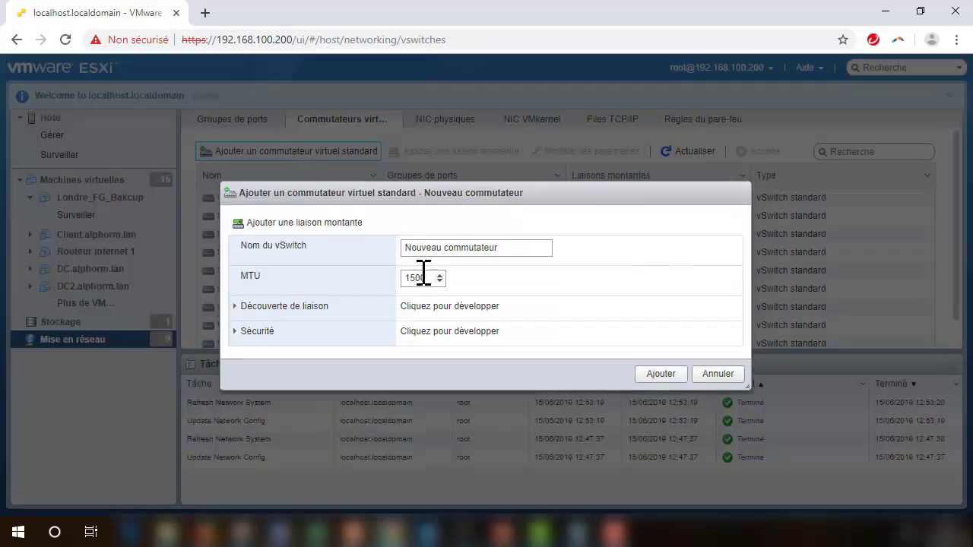
{"action": "triple_click", "coordinate": [517, 250]}
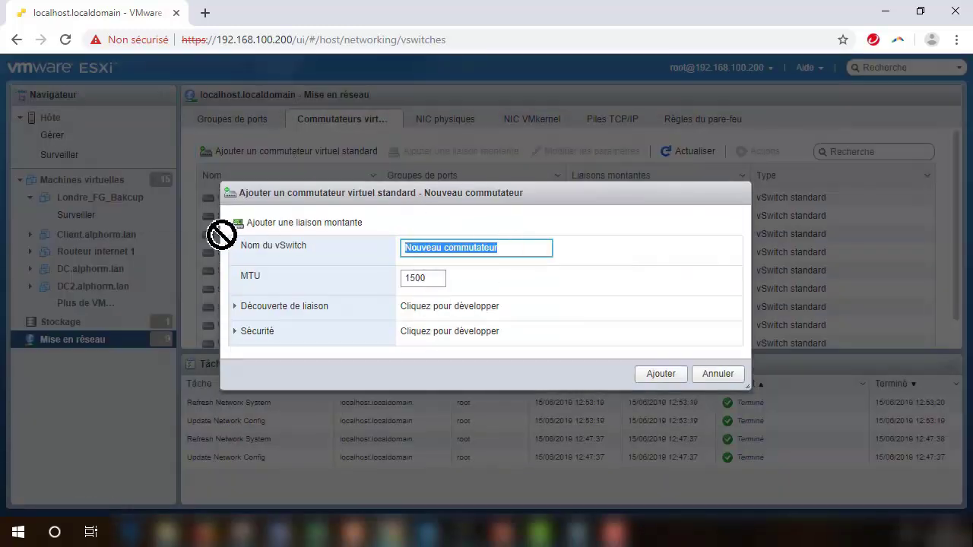
{"action": "type", "text": "HA"}
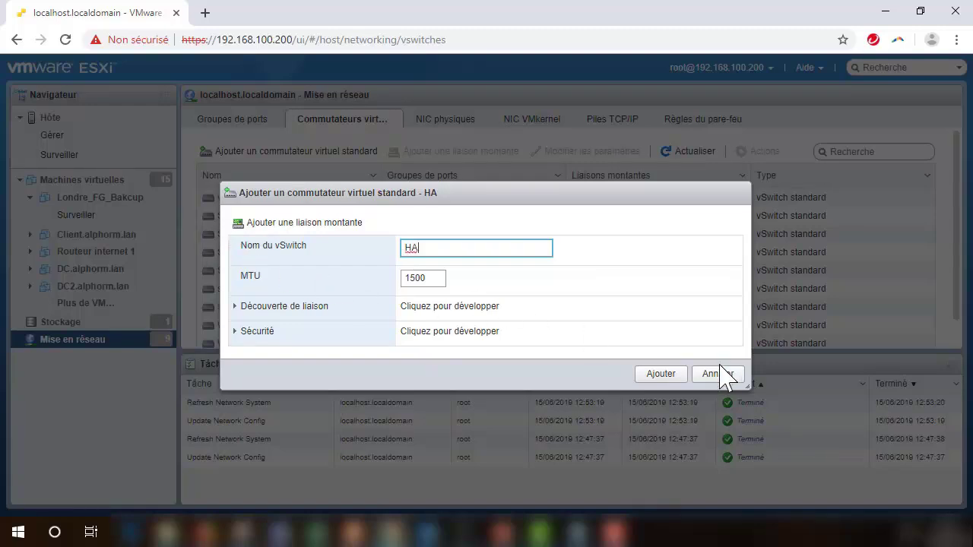
{"action": "left_click", "coordinate": [660, 378]}
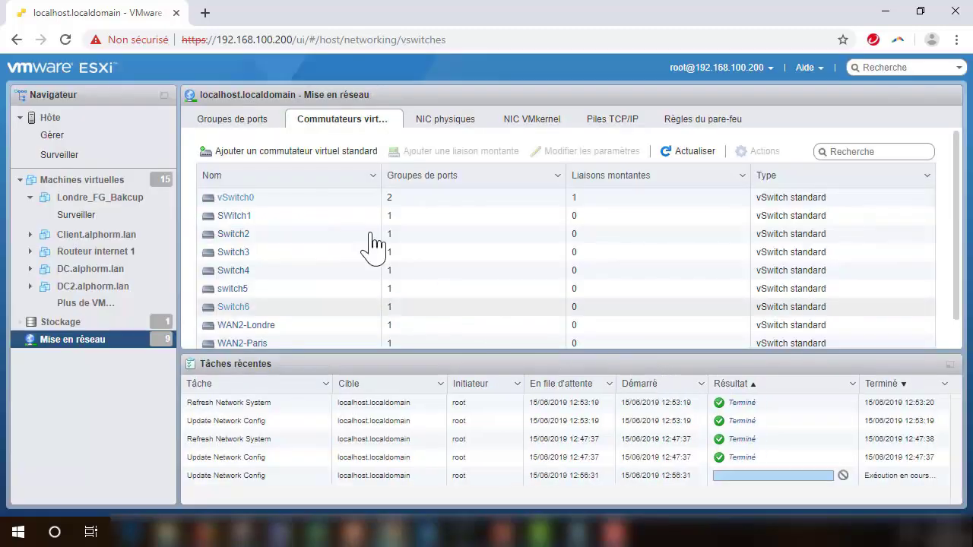
Add a port group named HA on the HA virtual switch and check the port group list
{"action": "left_click", "coordinate": [253, 127]}
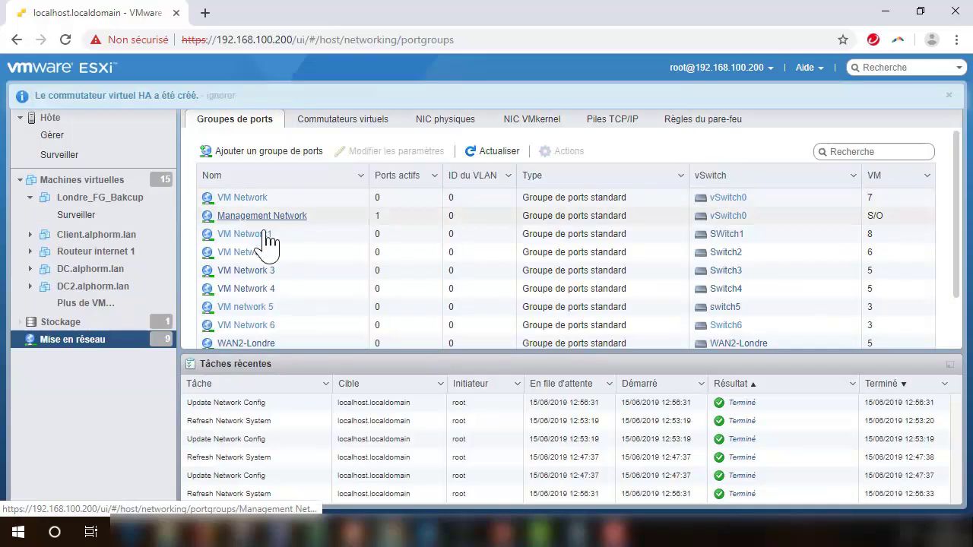
{"action": "left_click", "coordinate": [267, 151]}
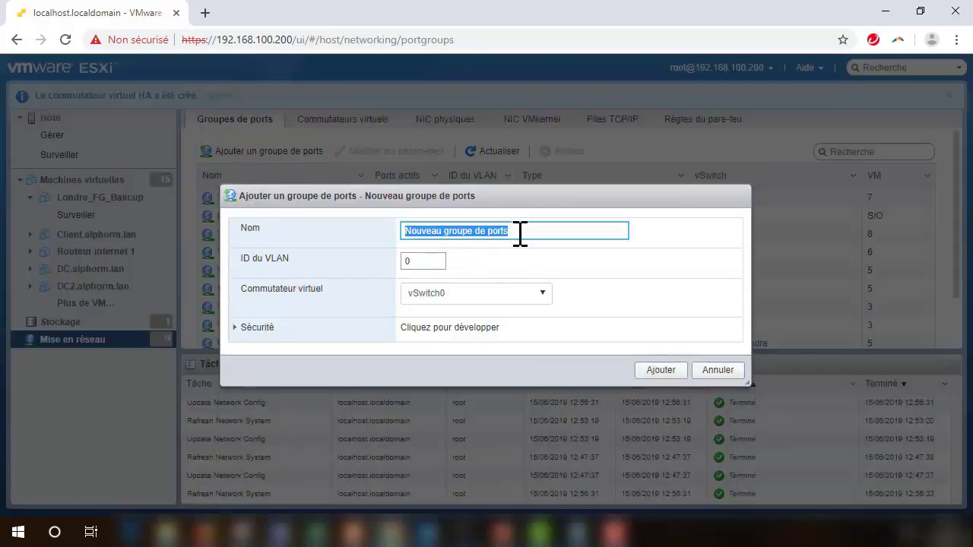
{"action": "type", "text": "HA"}
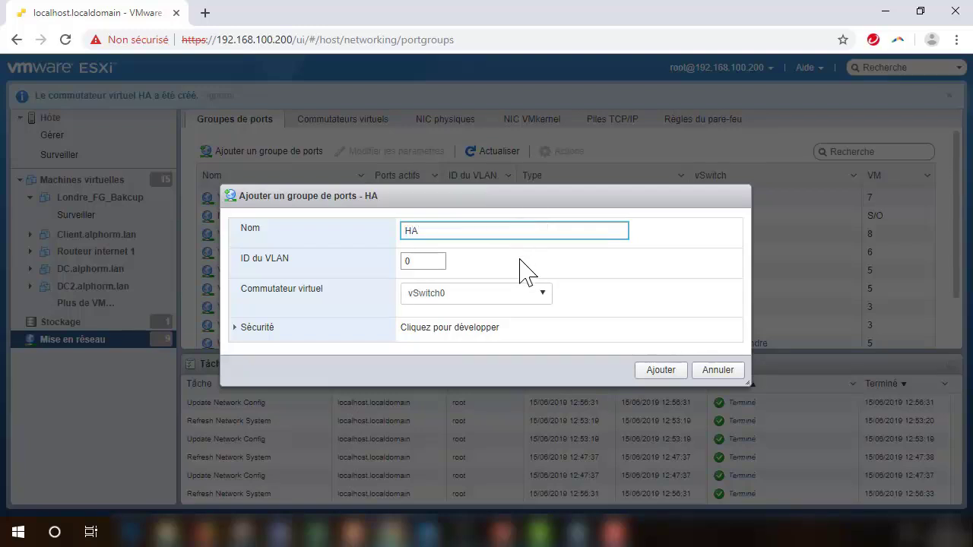
{"action": "left_click", "coordinate": [543, 294]}
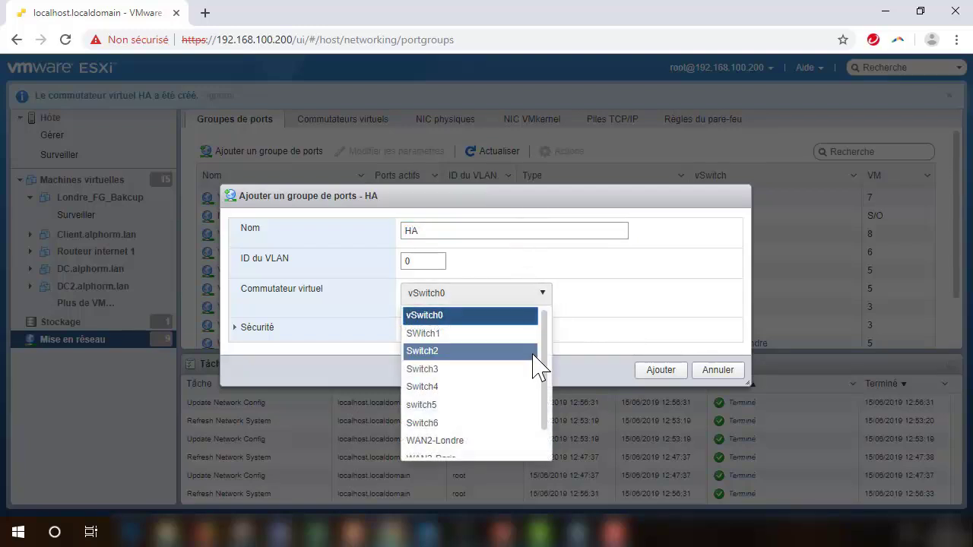
{"action": "scroll", "coordinate": [545, 365], "scroll_direction": "down", "scroll_amount": 1}
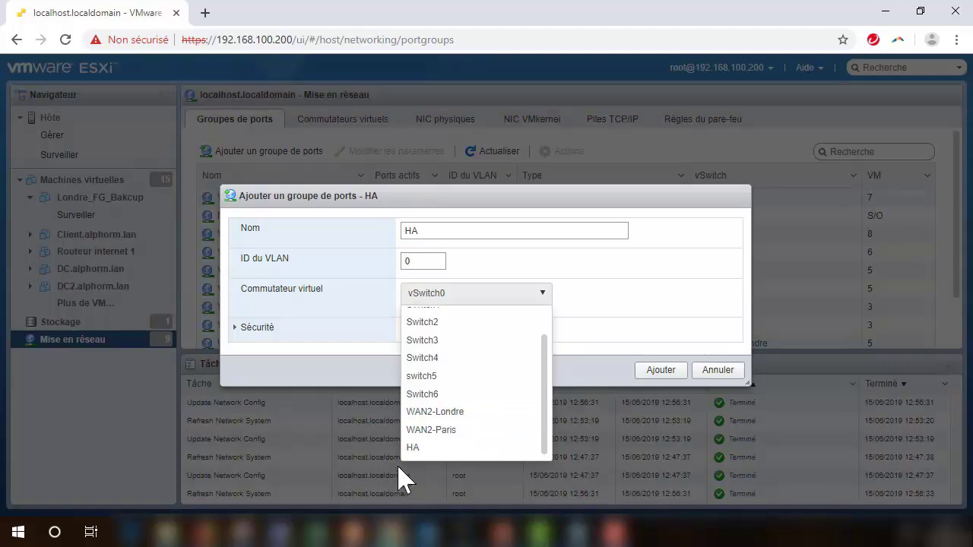
{"action": "left_click", "coordinate": [422, 448]}
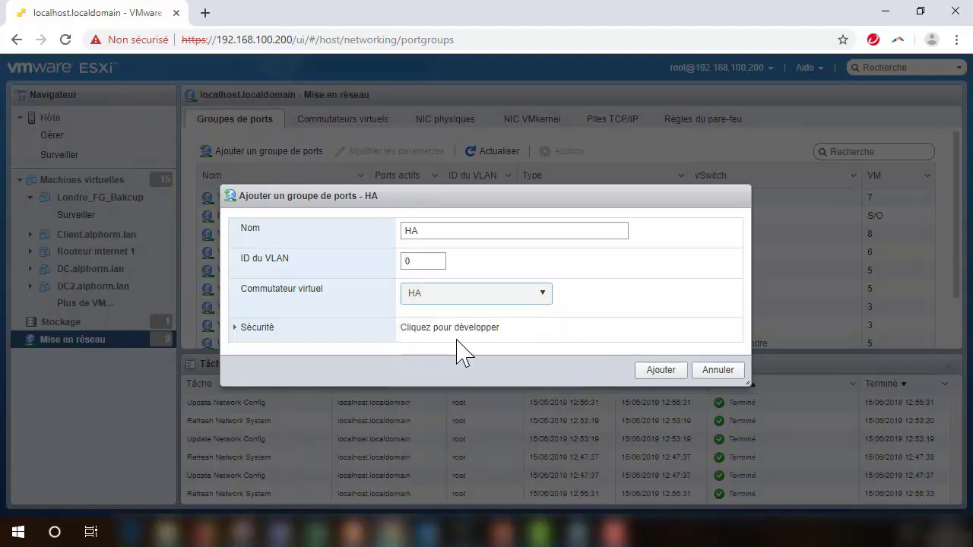
{"action": "left_click", "coordinate": [660, 370]}
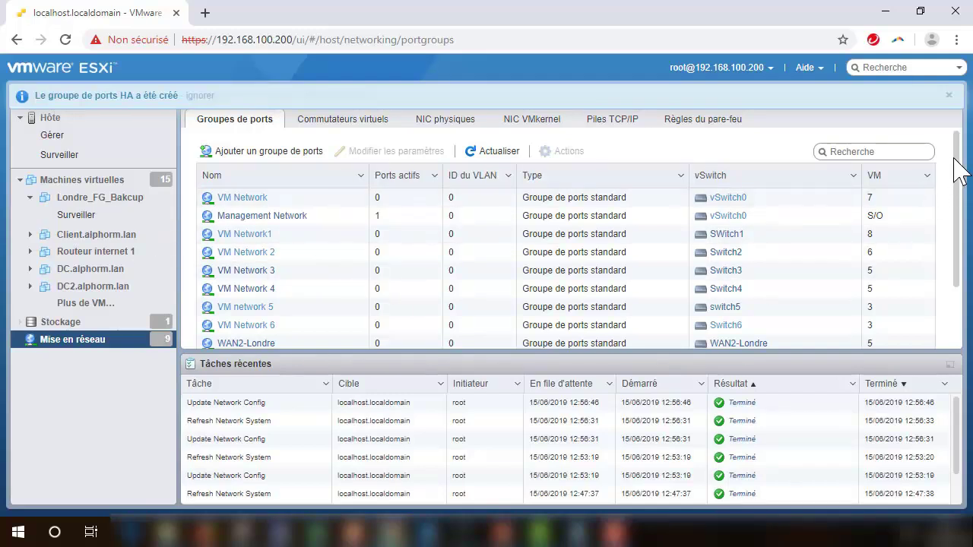
{"action": "left_click_drag", "start_coordinate": [962, 171], "coordinate": [950, 141]}
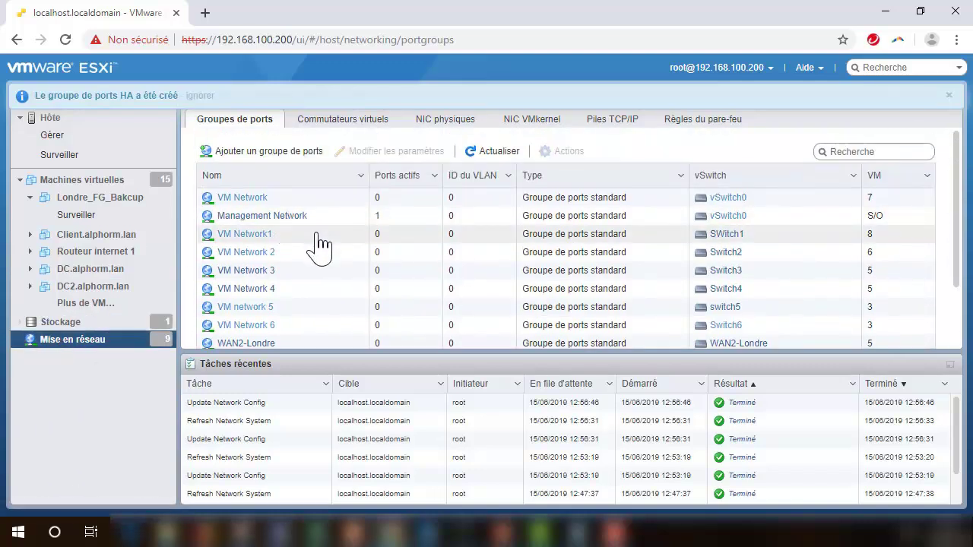
{"action": "scroll", "coordinate": [321, 243], "scroll_direction": "down", "scroll_amount": 2}
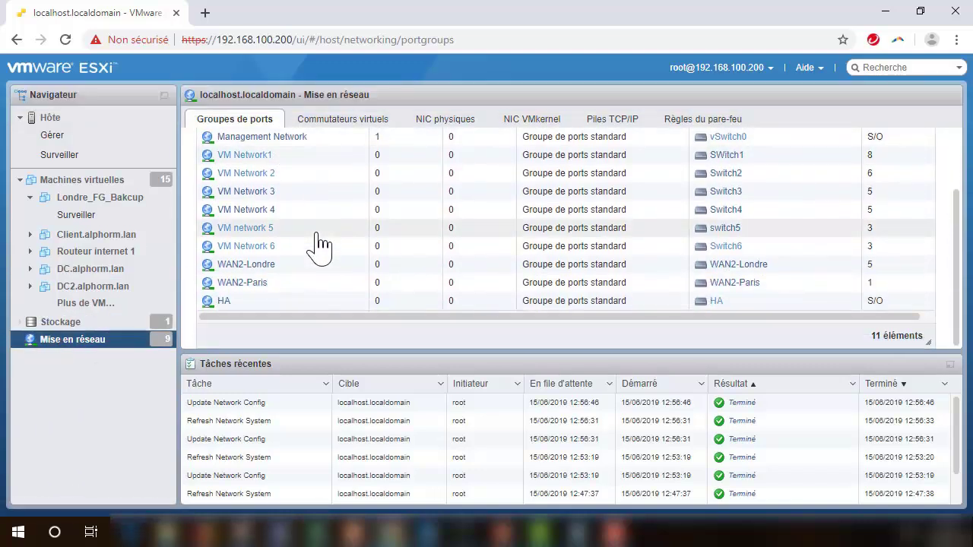
Set promiscuous mode, MAC address changes and forged transmissions to Accepter in the HA virtual switch's security settings and save
{"action": "left_click", "coordinate": [323, 126]}
{"action": "scroll", "coordinate": [244, 289], "scroll_direction": "down", "scroll_amount": 3}
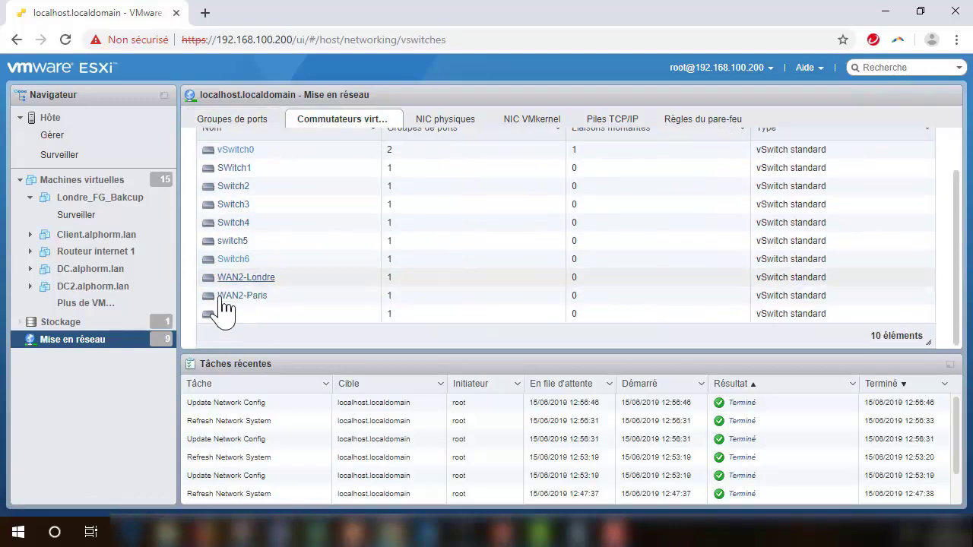
{"action": "left_click", "coordinate": [226, 316]}
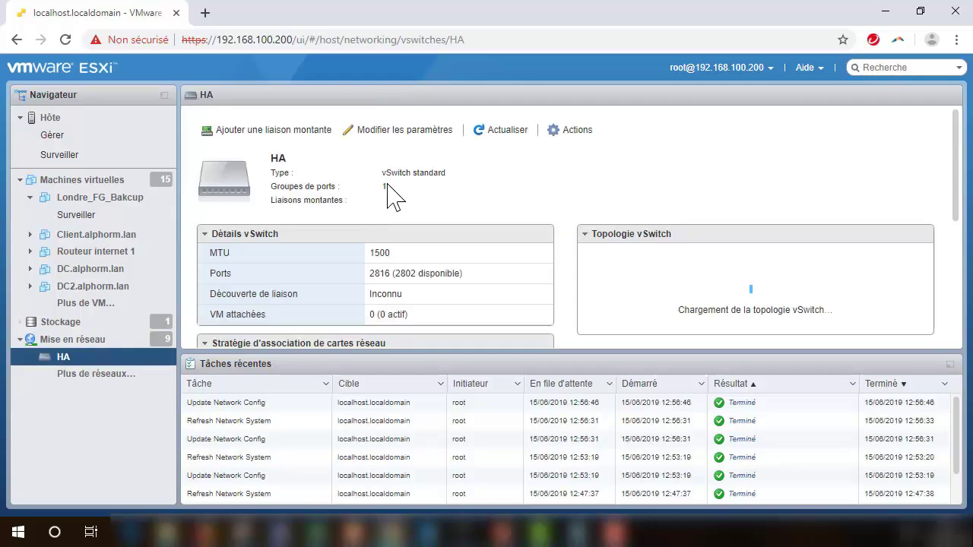
{"action": "left_click", "coordinate": [391, 144]}
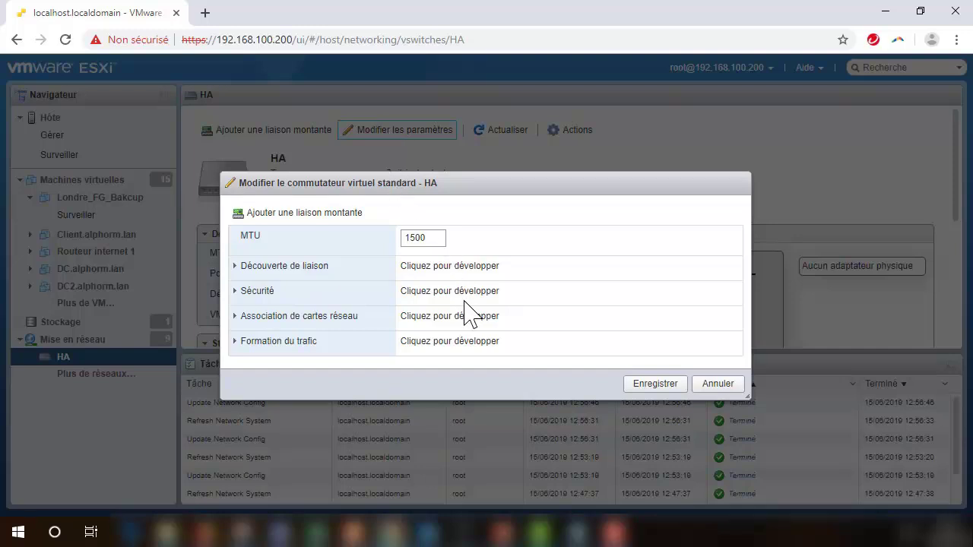
{"action": "left_click", "coordinate": [235, 295]}
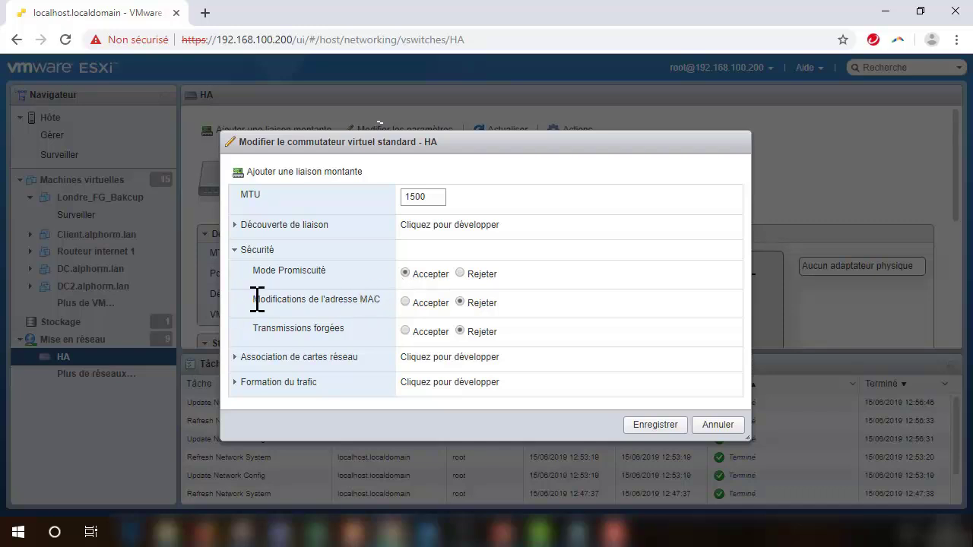
{"action": "left_click_drag", "start_coordinate": [256, 298], "coordinate": [410, 306]}
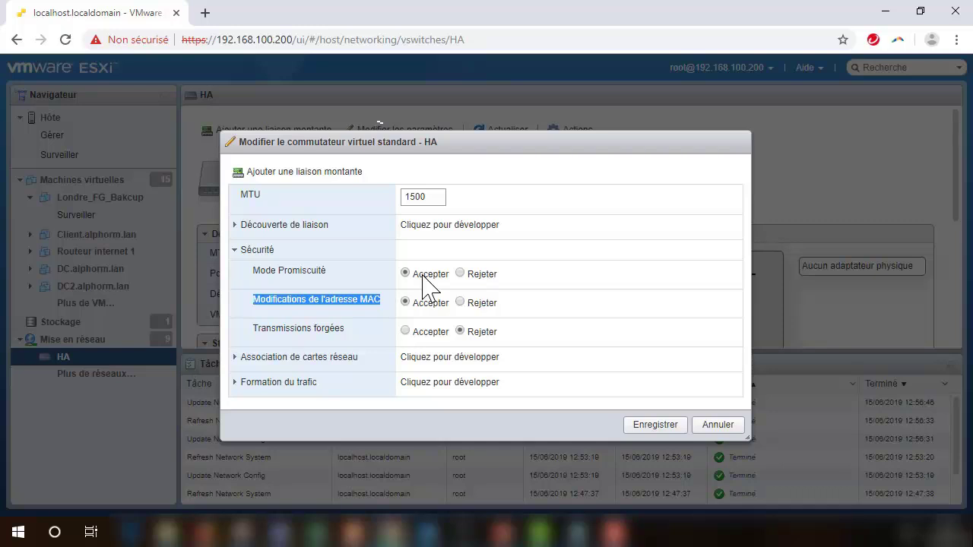
{"action": "left_click", "coordinate": [384, 299]}
{"action": "left_click_drag", "start_coordinate": [385, 299], "coordinate": [251, 319]}
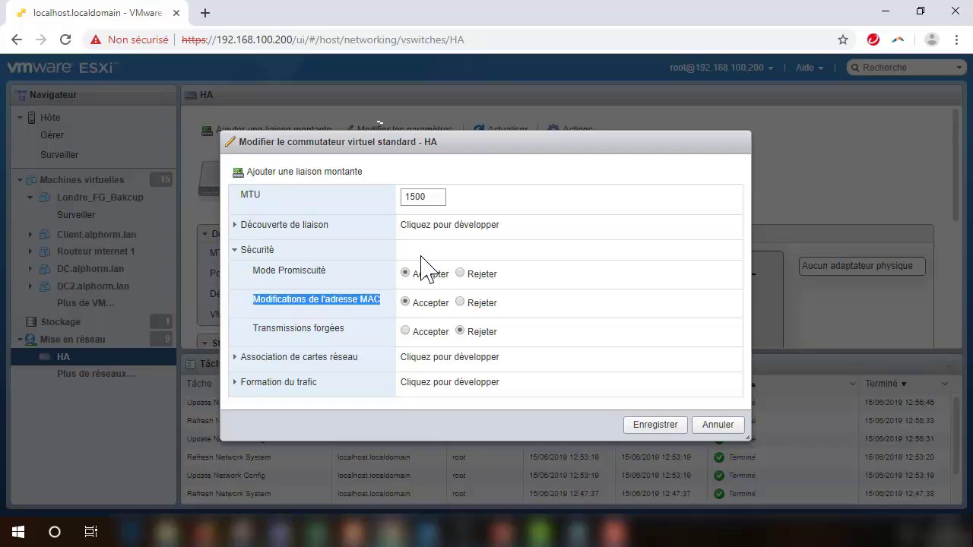
{"action": "left_click", "coordinate": [405, 273]}
{"action": "mouse_move", "coordinate": [339, 143]}
{"action": "left_mouse_down"}
{"action": "mouse_move", "coordinate": [360, 146]}
{"action": "mouse_move", "coordinate": [327, 149]}
{"action": "left_mouse_up"}
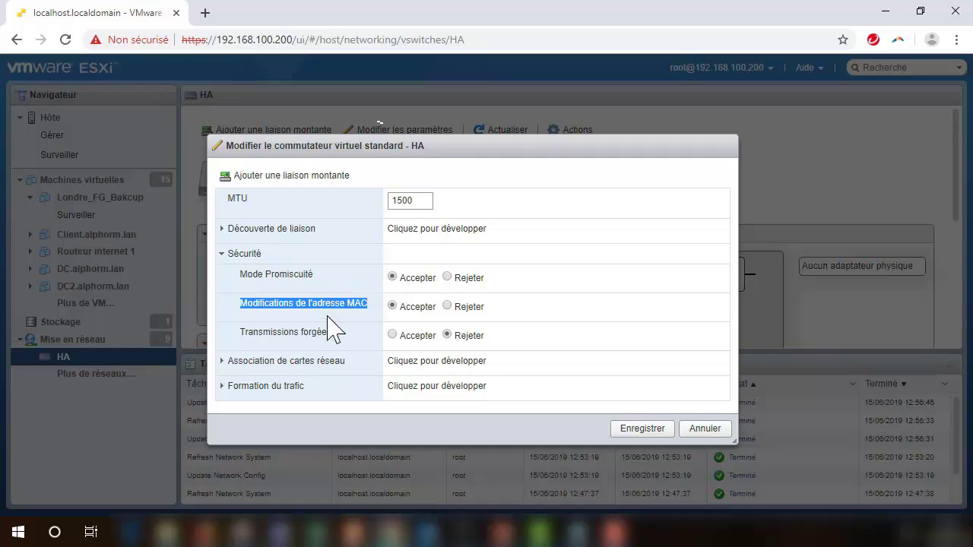
{"action": "left_click", "coordinate": [393, 335]}
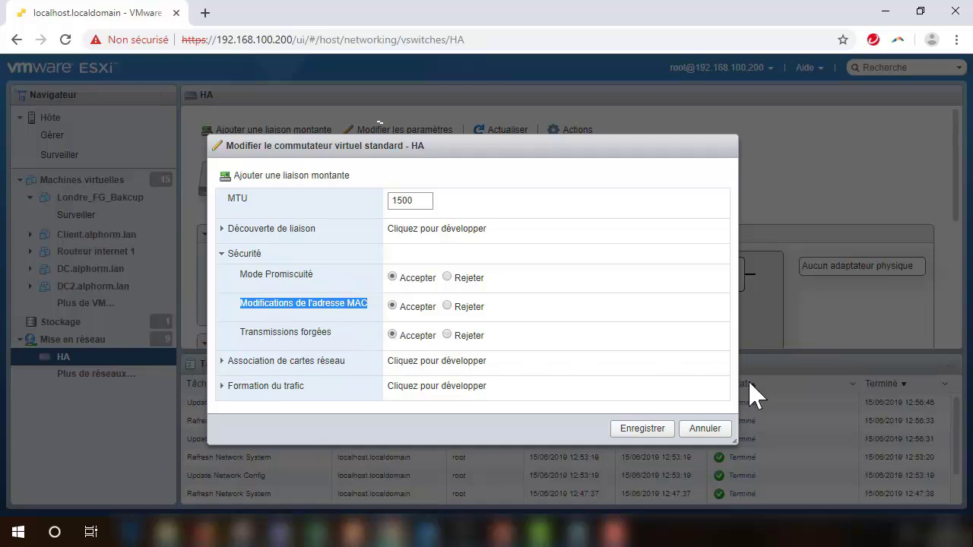
{"action": "left_click", "coordinate": [648, 431]}
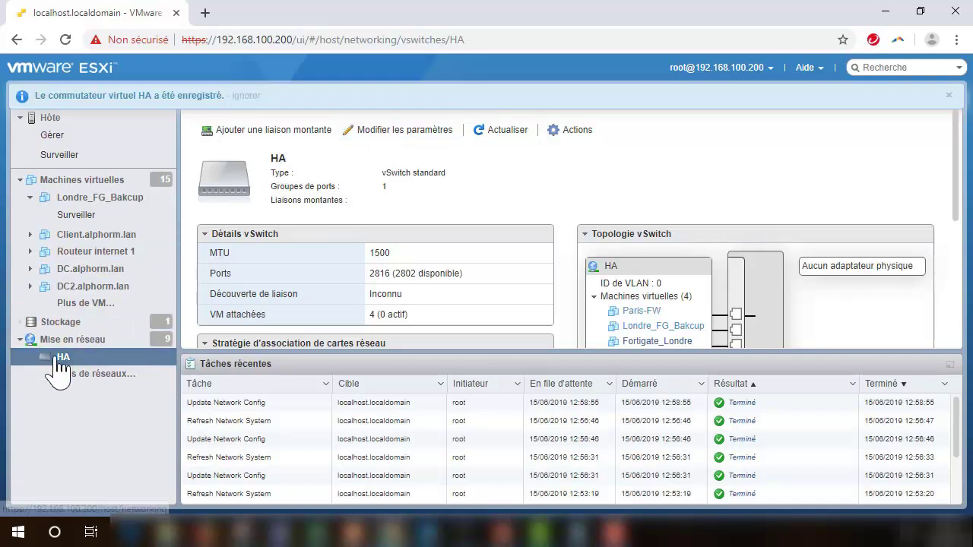
Review the saved security options of the HA virtual switch and save the settings again
{"action": "left_click", "coordinate": [391, 131]}
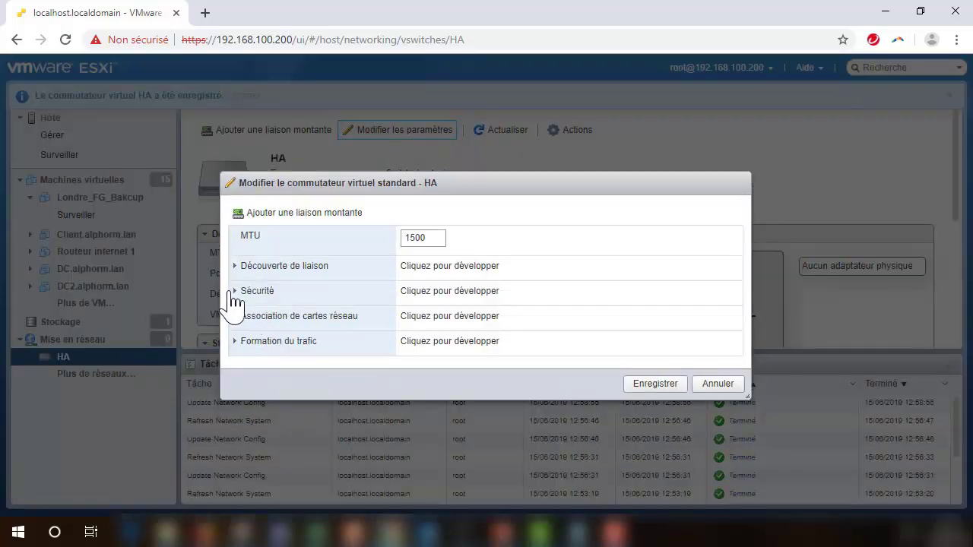
{"action": "left_click", "coordinate": [241, 296]}
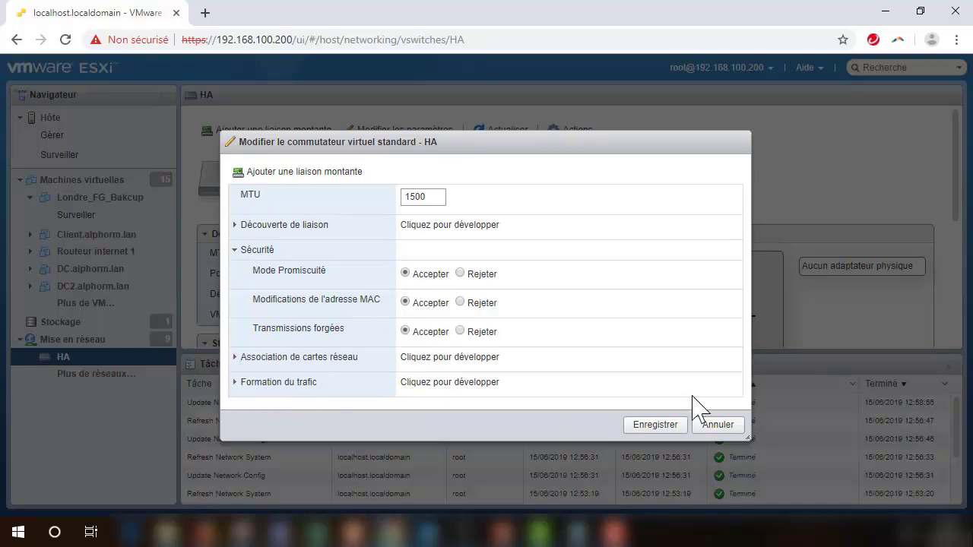
{"action": "left_click", "coordinate": [654, 427]}
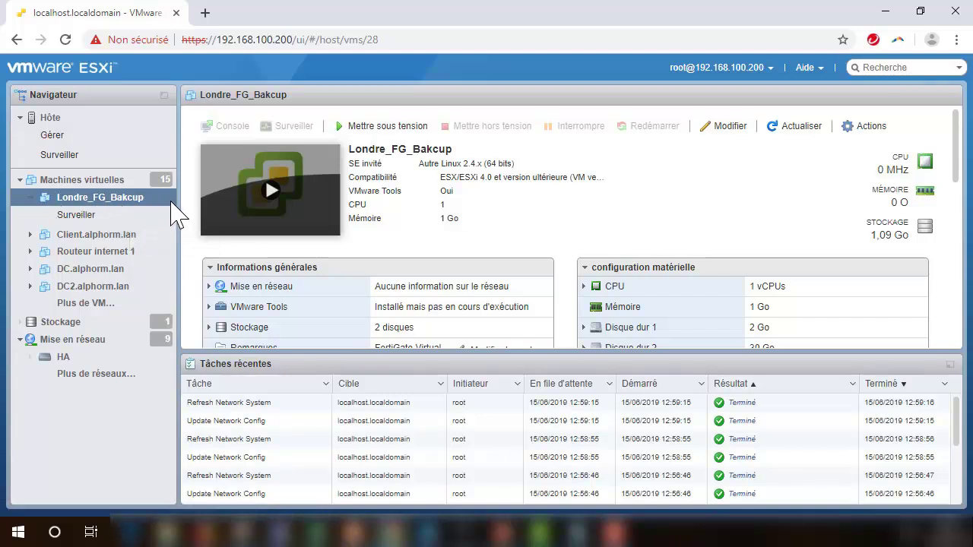
Check the network adapter assignments of the Londre_FG_Bakcup virtual machine and save its settings
{"action": "left_click", "coordinate": [718, 127]}
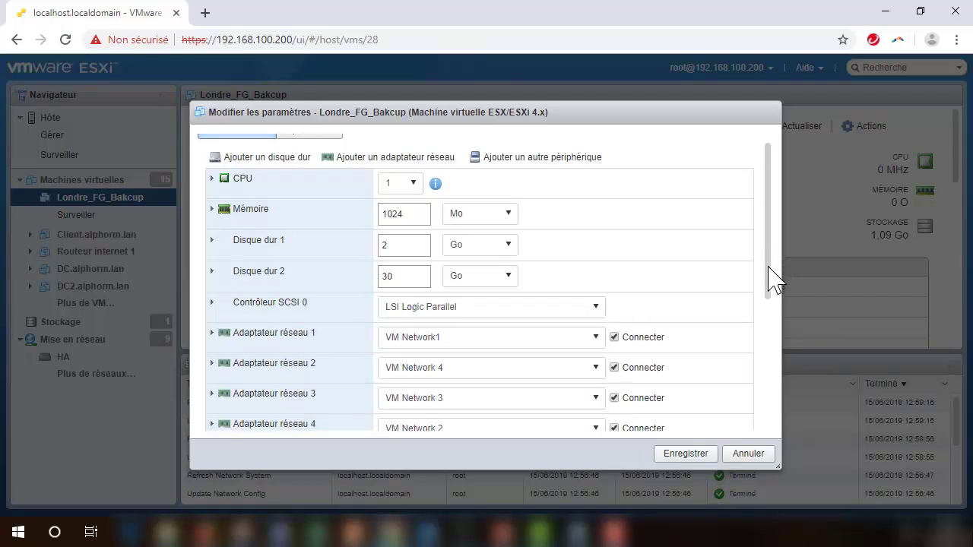
{"action": "left_click_drag", "start_coordinate": [770, 272], "coordinate": [775, 337]}
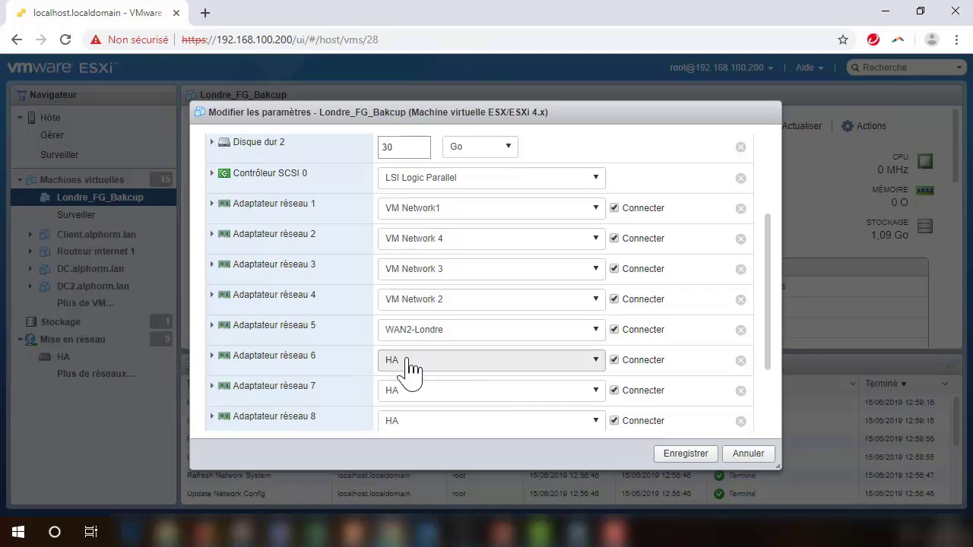
{"action": "left_click", "coordinate": [681, 455]}
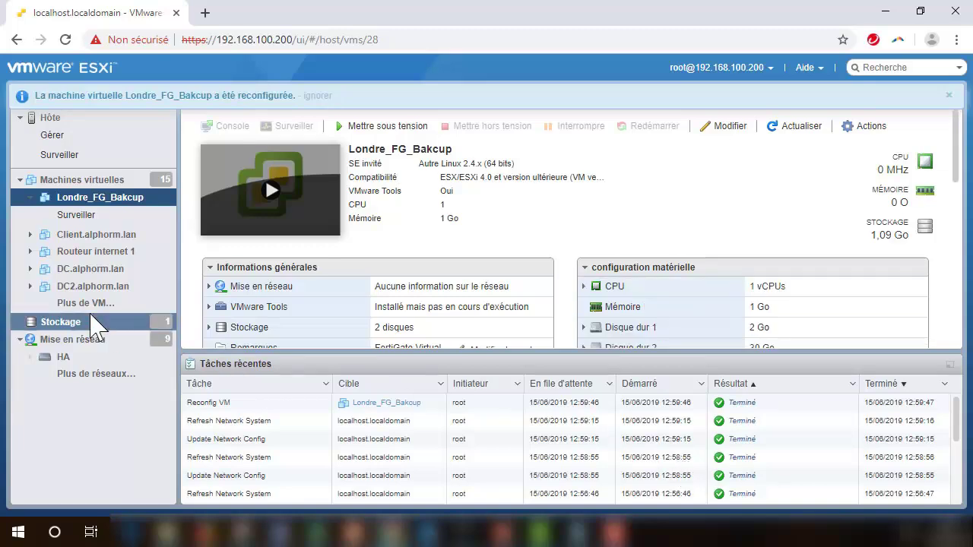
Check which networks the Fortigate_Londre virtual machine's adapters use and save its settings
{"action": "left_click", "coordinate": [61, 181]}
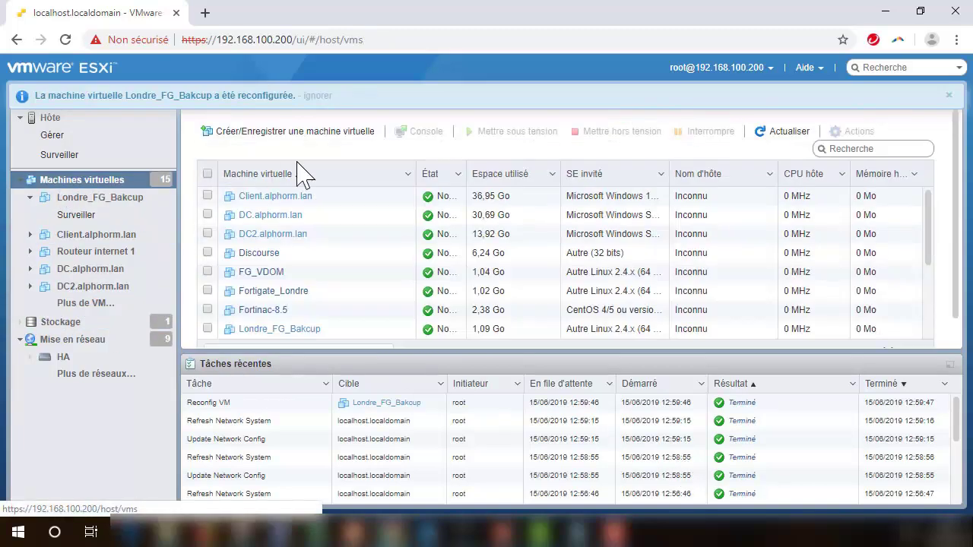
{"action": "left_click", "coordinate": [298, 292]}
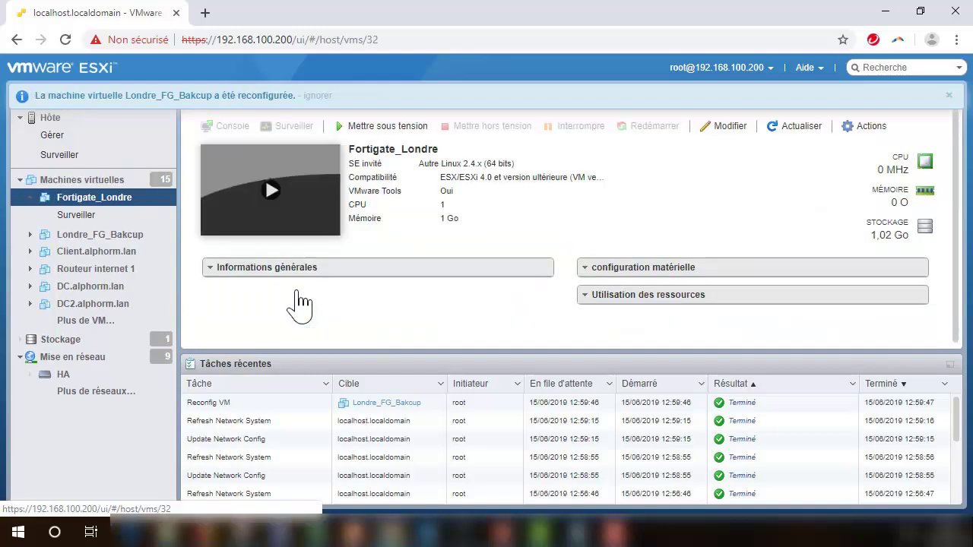
{"action": "left_click", "coordinate": [725, 131]}
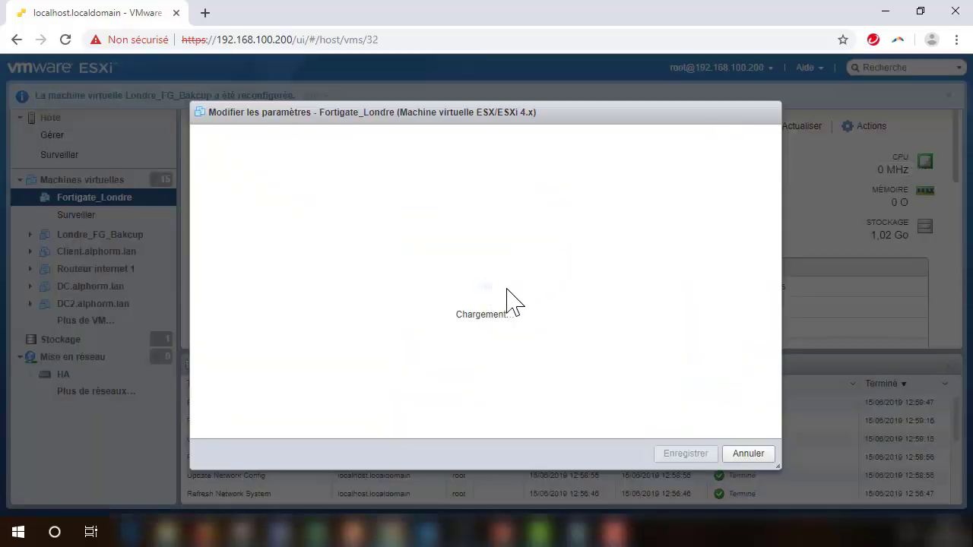
{"action": "scroll", "coordinate": [687, 306], "scroll_direction": "down", "scroll_amount": 3}
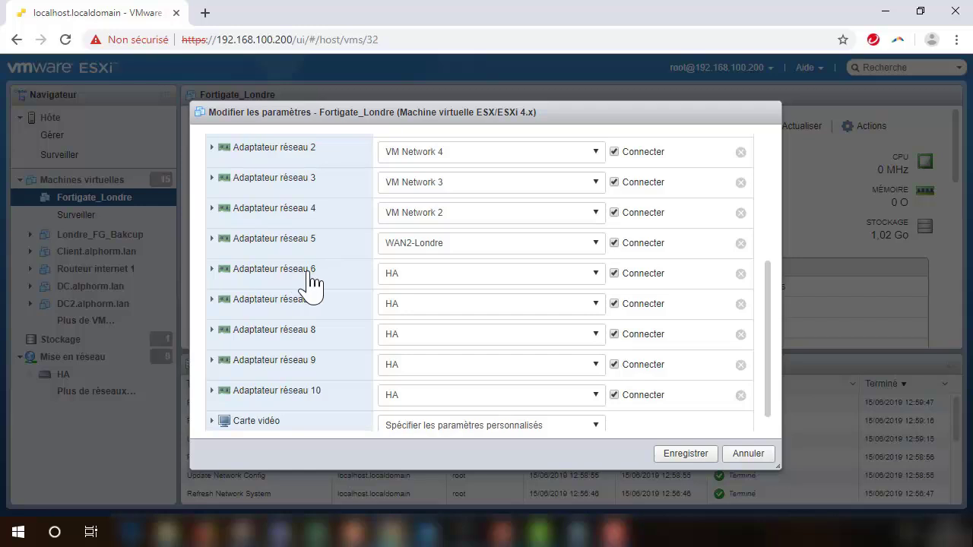
{"action": "left_click", "coordinate": [696, 458]}
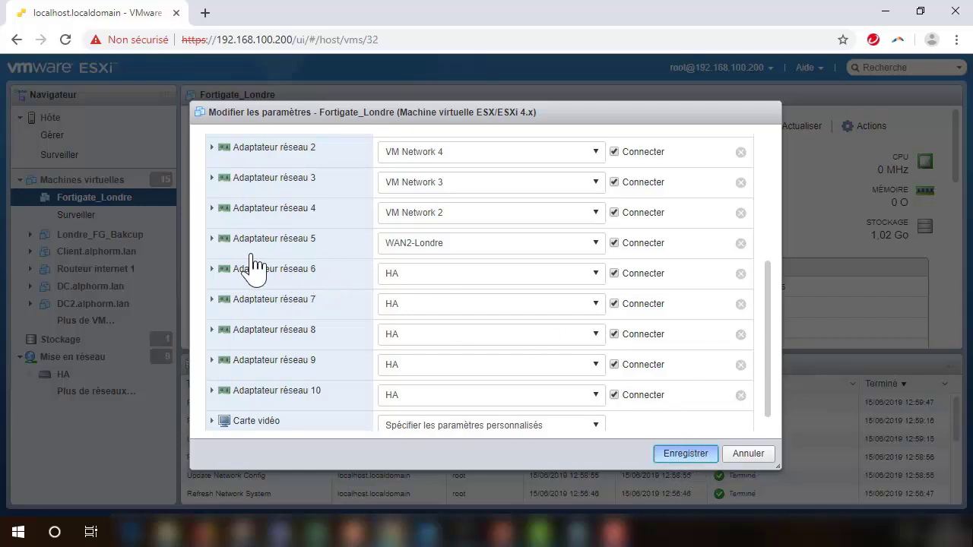